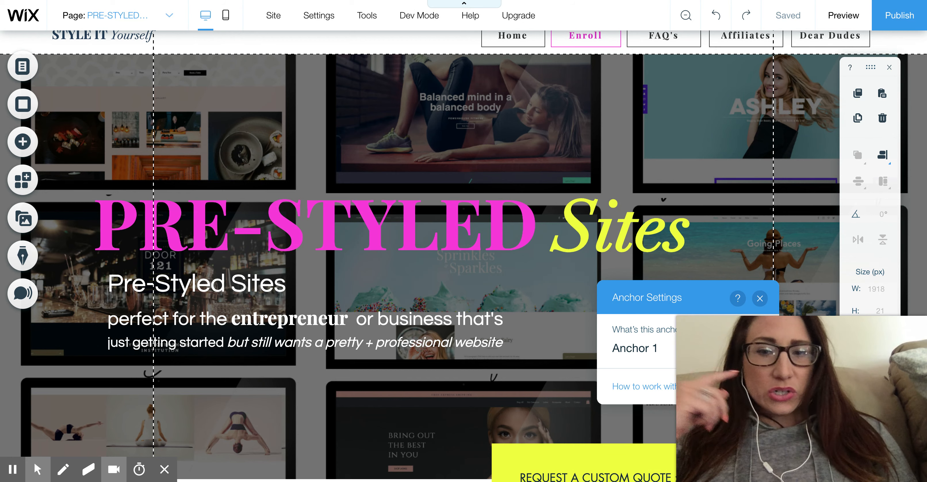
# - Preview the page, test the Request a Custom Quote button's link, and return to the editor
pyautogui.scroll(-1, 769, 153)
pyautogui.scroll(-3, 770, 153)
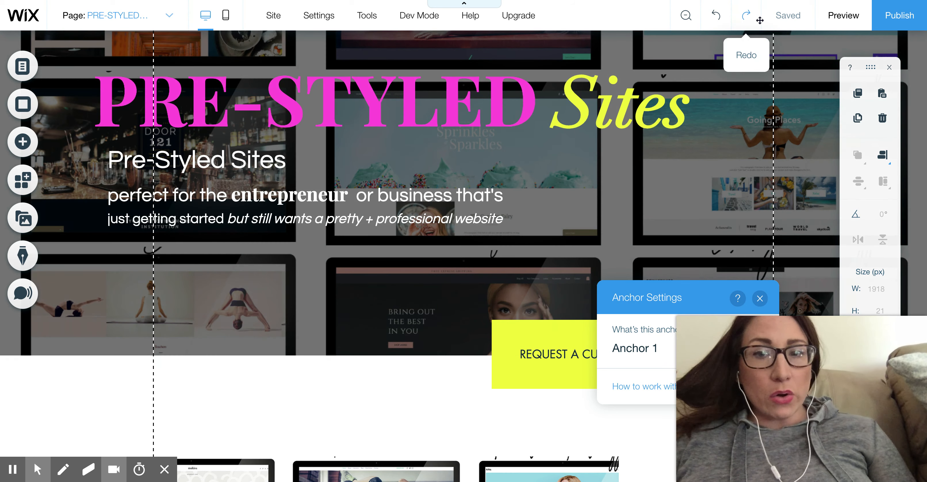
pyautogui.click(830, 16)
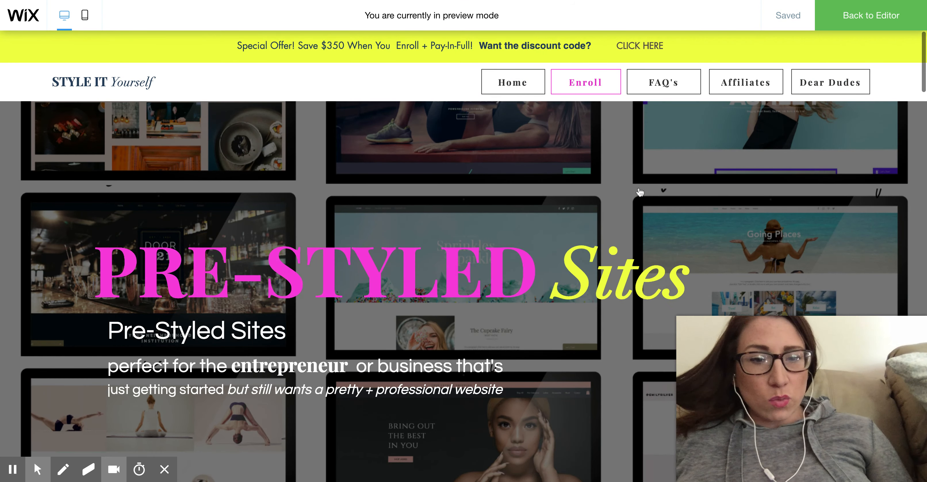
pyautogui.scroll(-8, 640, 192)
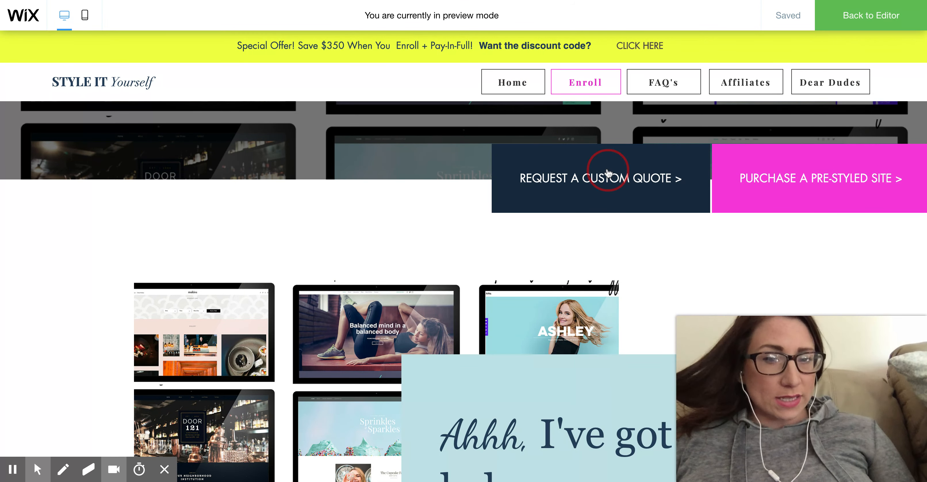
pyautogui.click(608, 173)
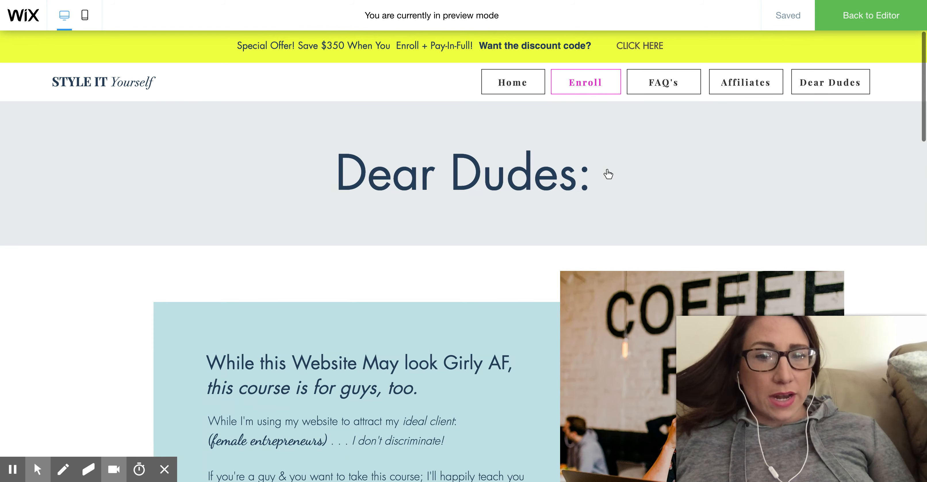
pyautogui.click(855, 17)
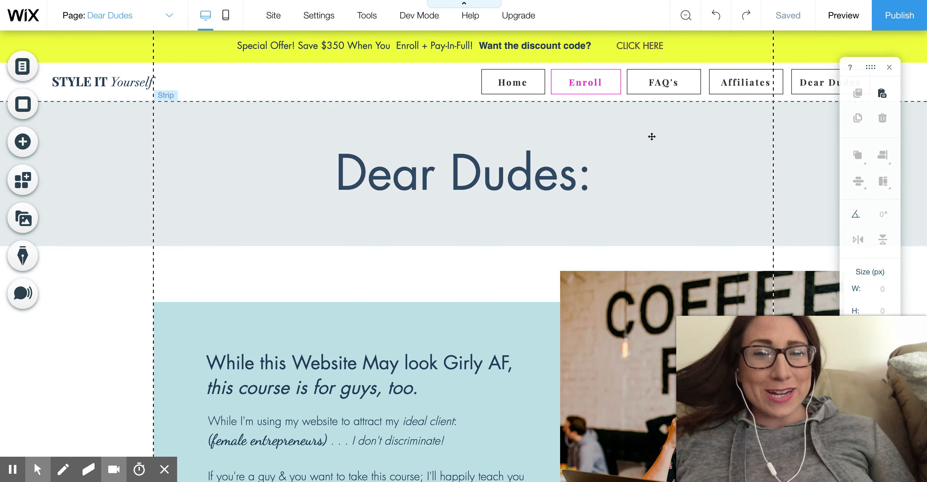
# - Open the PRE-STYLED SITES page for editing and close the site's page list
pyautogui.click(24, 64)
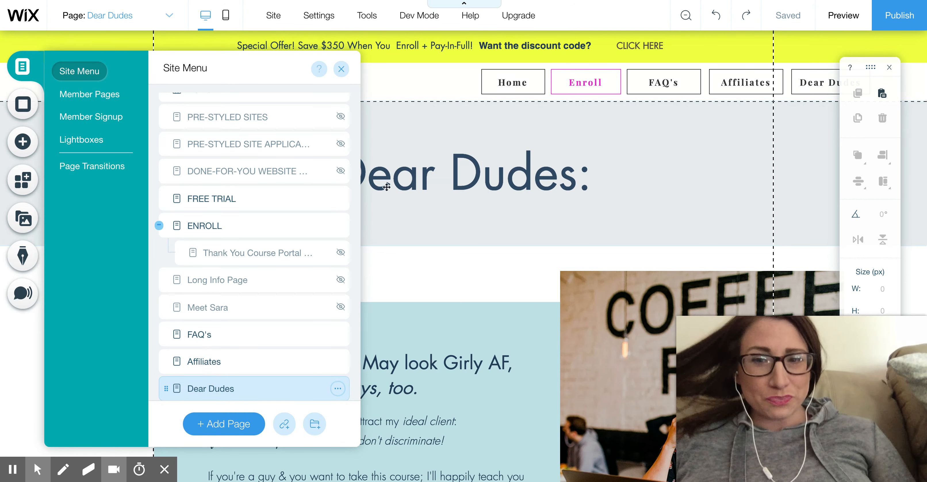
pyautogui.click(279, 122)
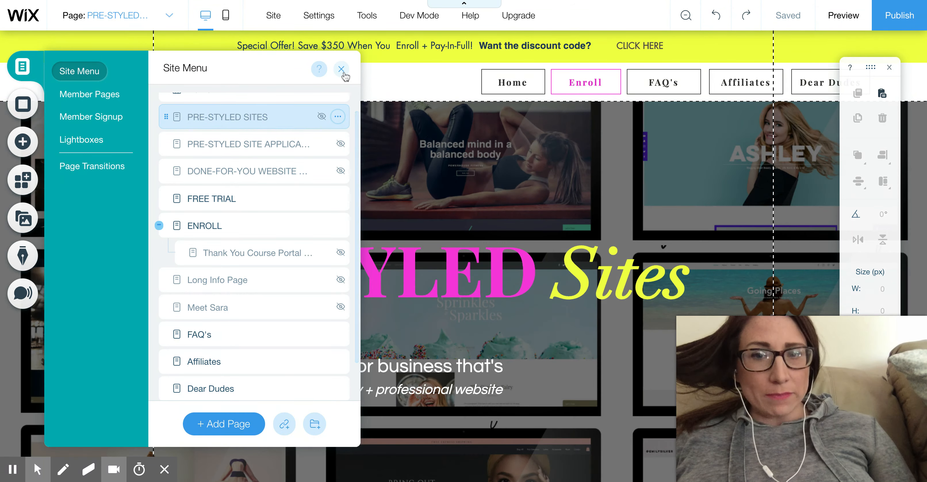
pyautogui.click(341, 68)
# - Examine the anchor and anchor menu elements that can be added to the page
pyautogui.scroll(-10, 742, 135)
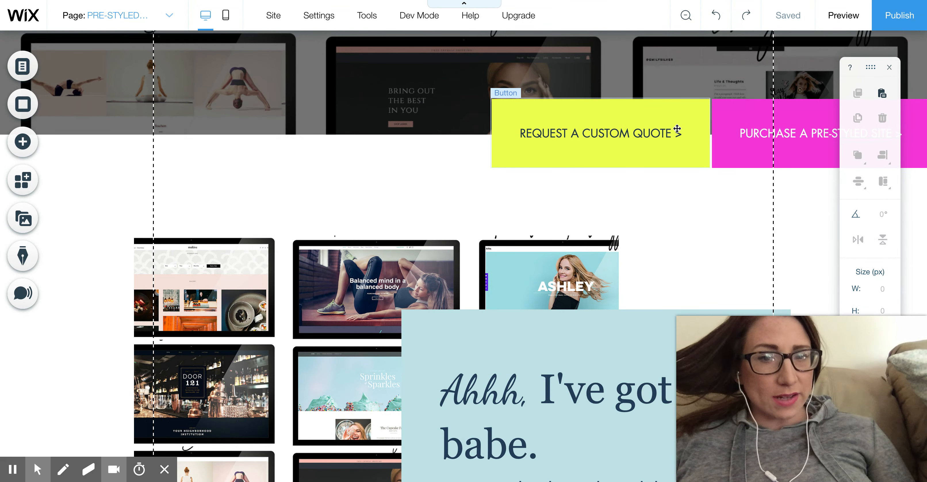
pyautogui.scroll(-1, 792, 139)
pyautogui.scroll(-15, 793, 139)
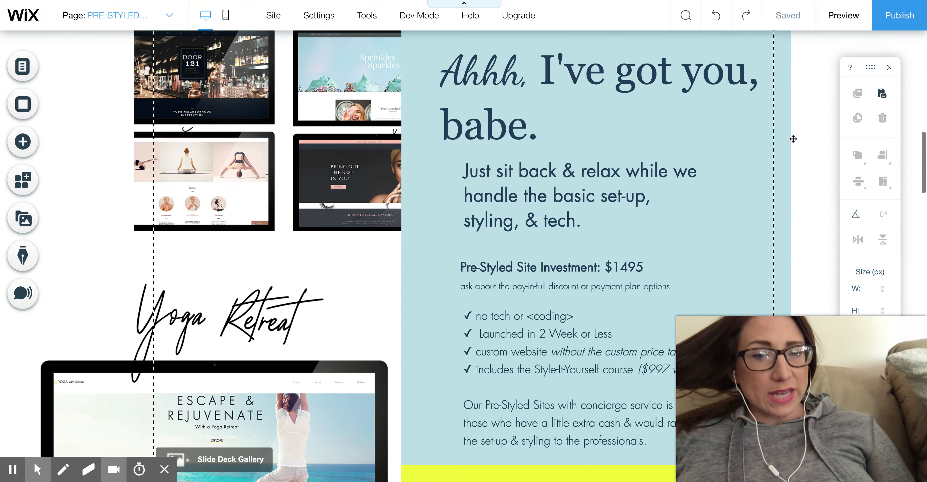
pyautogui.scroll(-4, 720, 166)
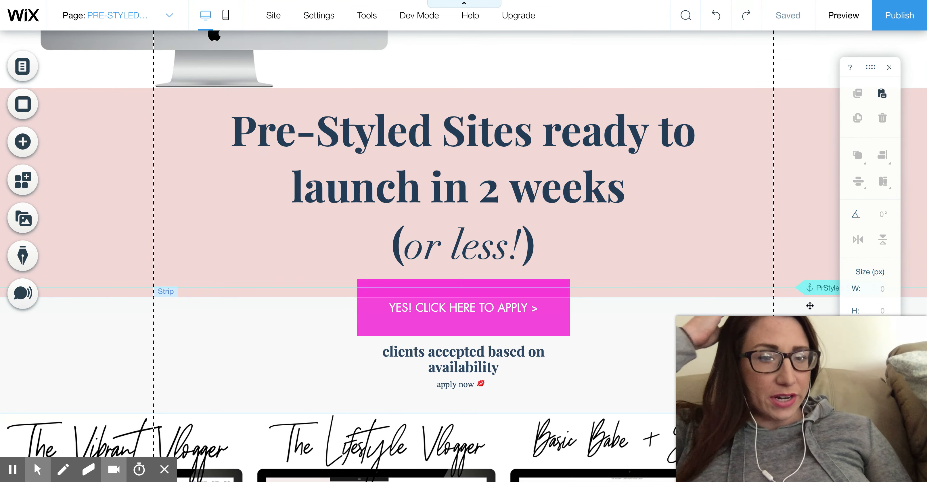
pyautogui.click(29, 143)
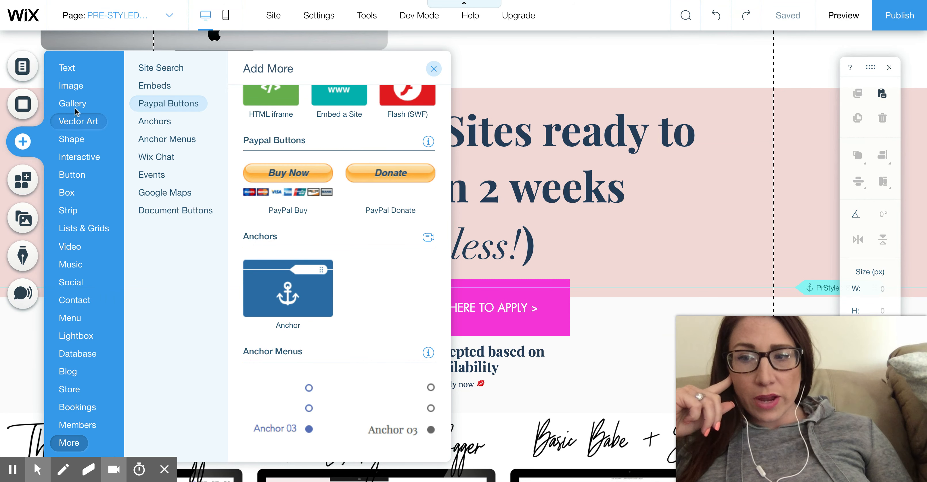
pyautogui.click(67, 68)
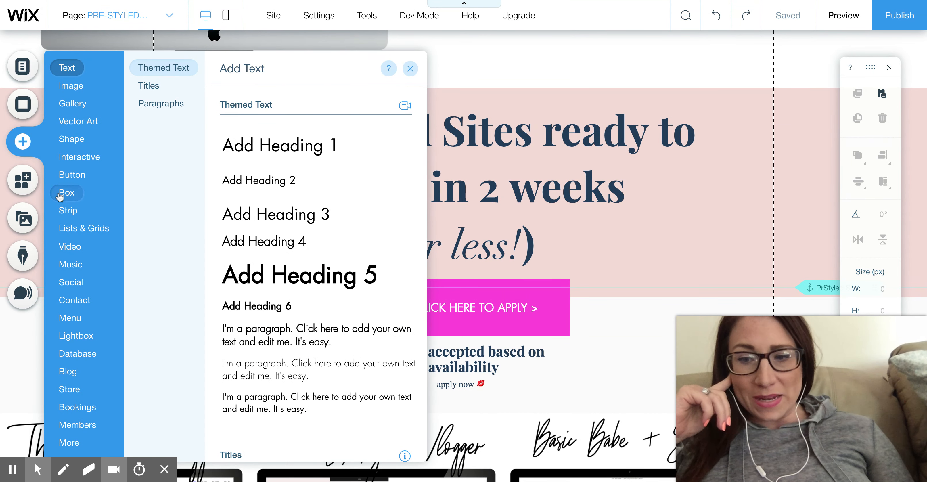
pyautogui.moveTo(82, 424)
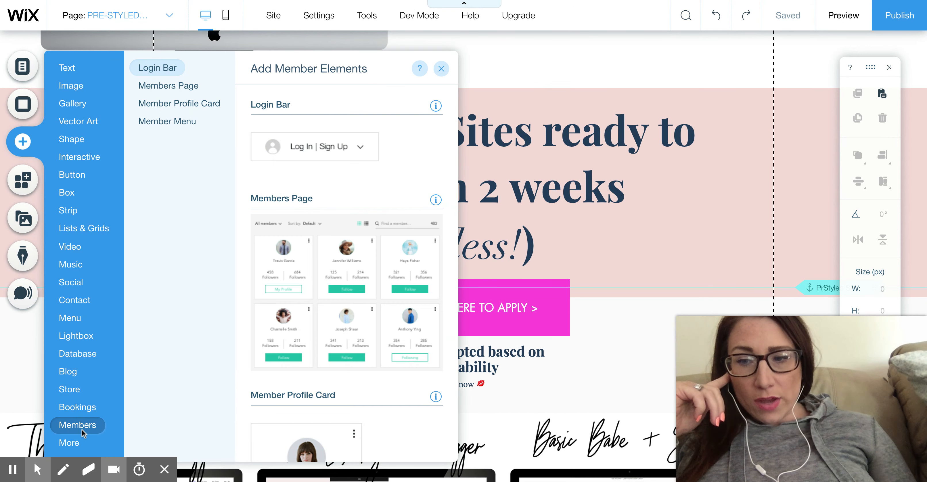
pyautogui.moveTo(83, 442)
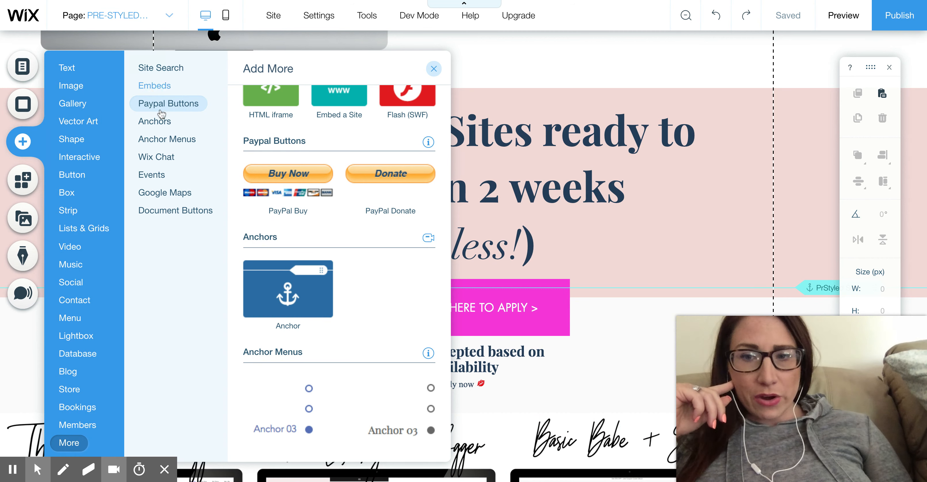
pyautogui.click(159, 121)
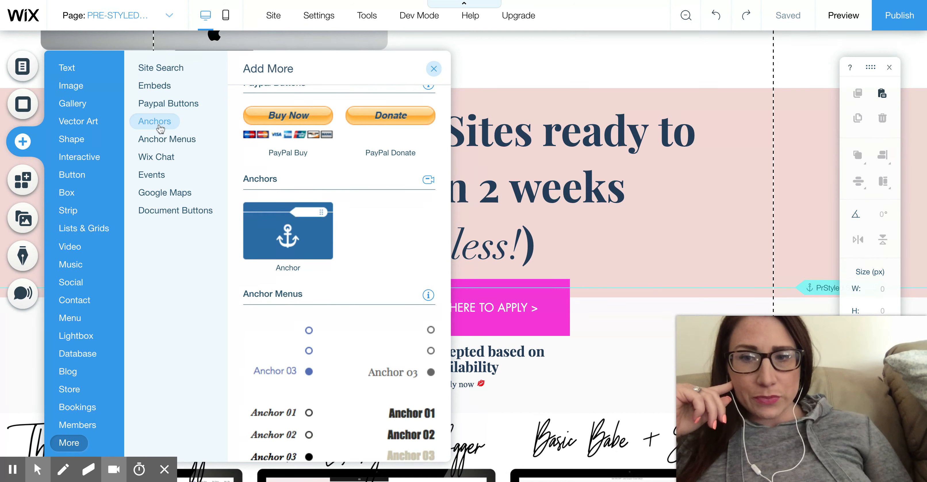
pyautogui.click(160, 68)
pyautogui.click(159, 122)
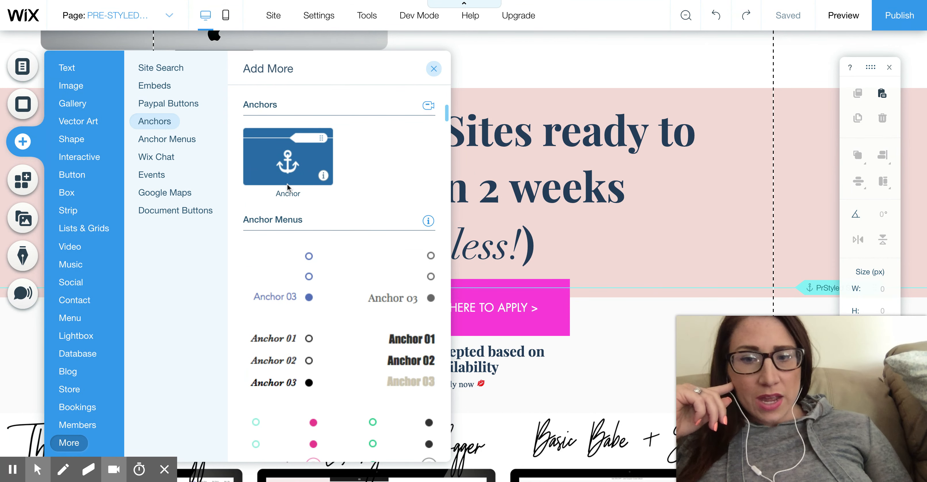
pyautogui.scroll(4, 288, 187)
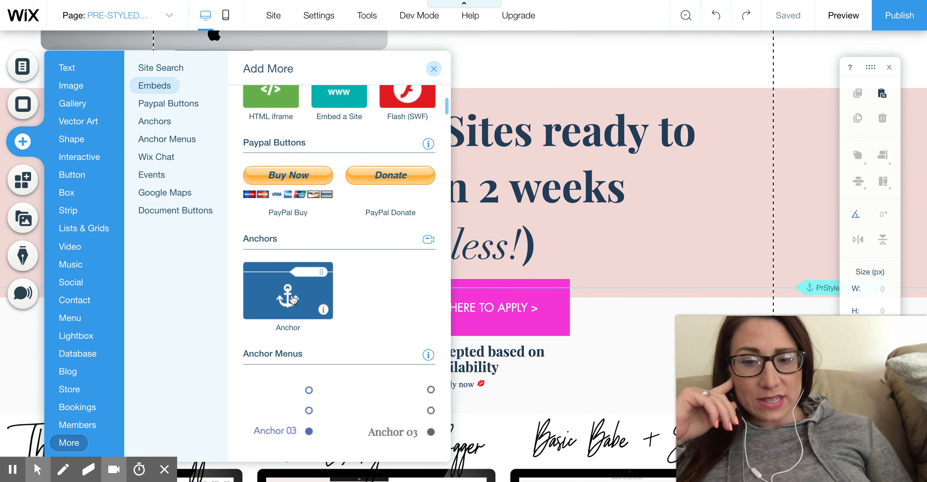
pyautogui.scroll(-5, 293, 299)
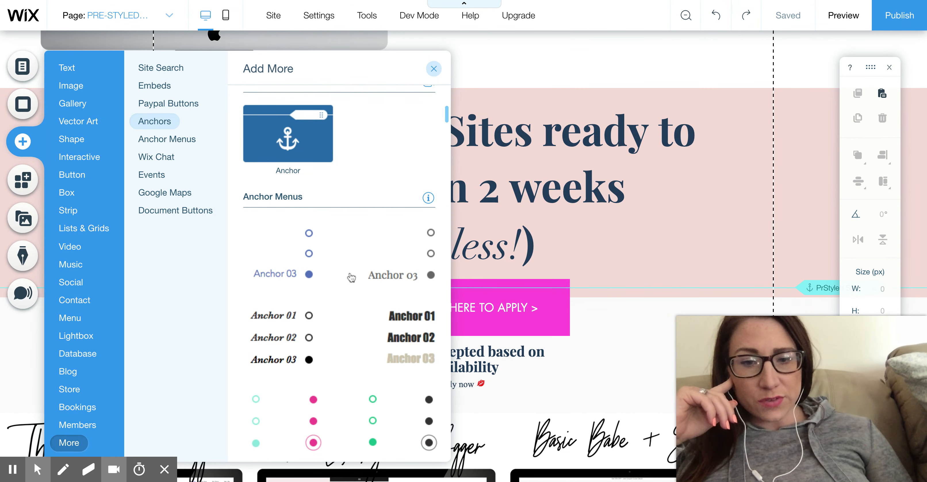
pyautogui.scroll(3, 351, 278)
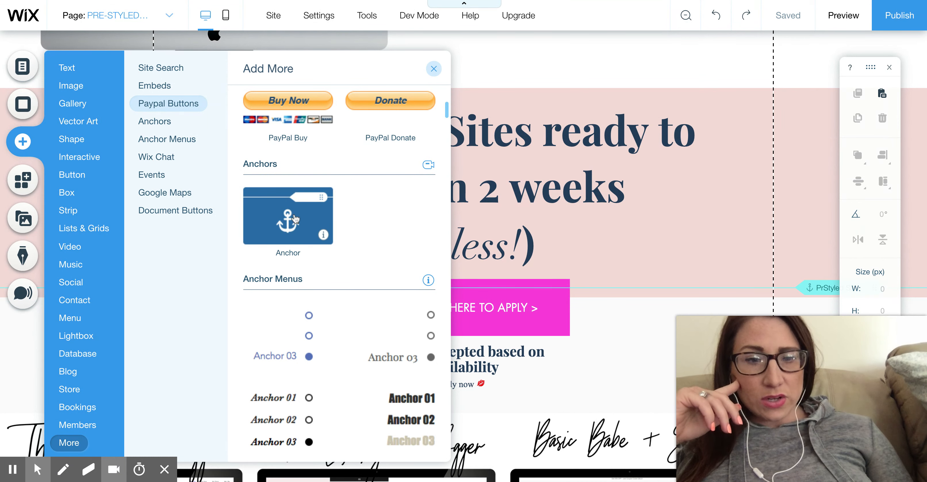
pyautogui.scroll(-2, 461, 78)
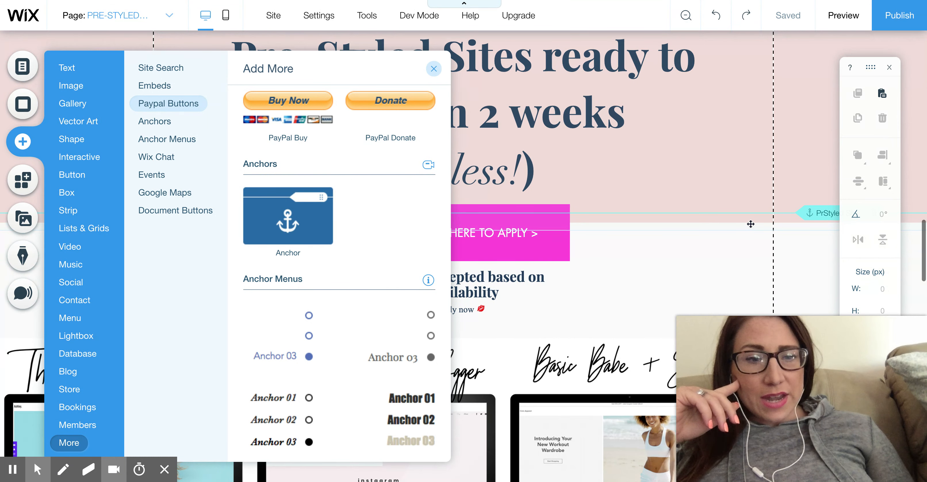
pyautogui.click(433, 68)
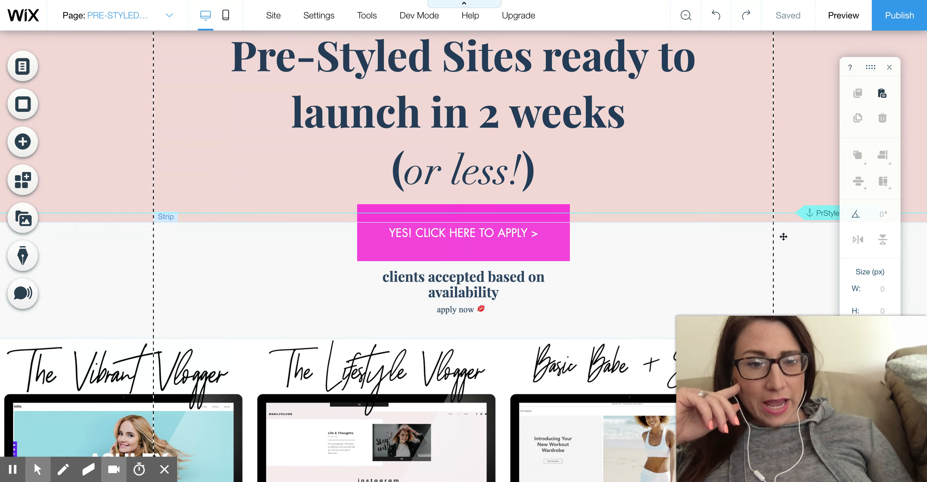
# - Move the PrStyle anchor up to the heading of the "Pre-Styled Sites ready to launch in 2 weeks" strip
pyautogui.click(822, 213)
pyautogui.click(822, 212)
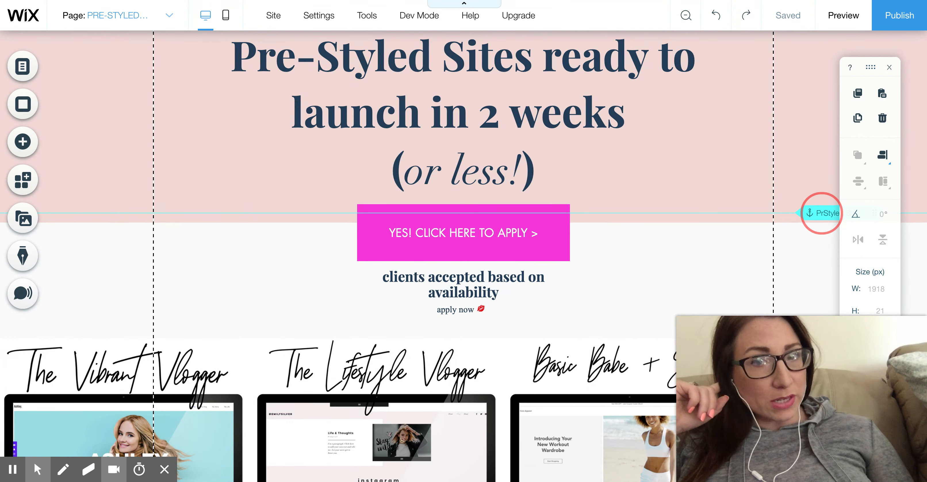
pyautogui.moveTo(822, 212)
pyautogui.mouseDown()
pyautogui.moveTo(811, 178)
pyautogui.moveTo(811, 211)
pyautogui.mouseUp()
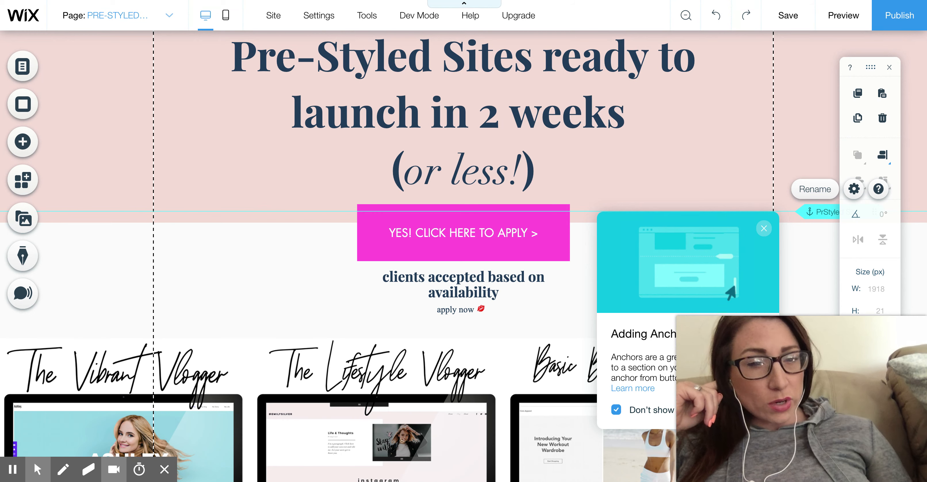
pyautogui.moveTo(811, 211); pyautogui.dragTo(811, 196)
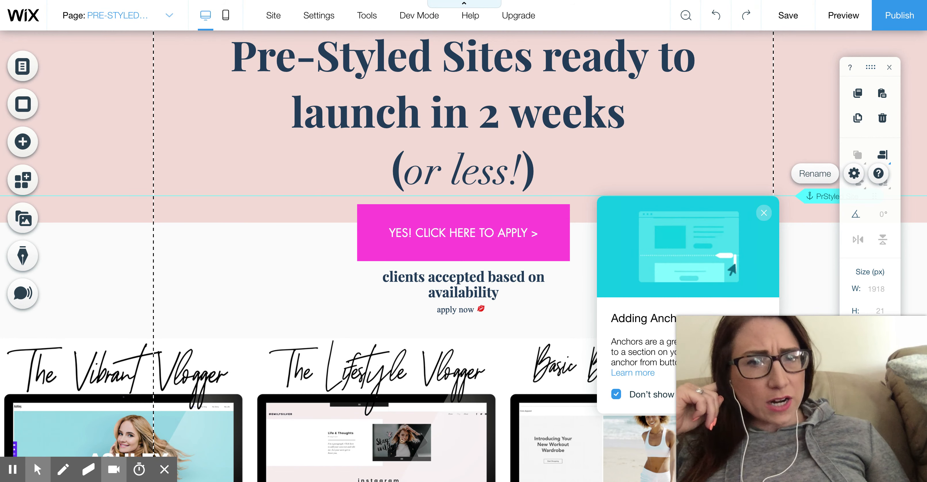
pyautogui.scroll(2, 464, 252)
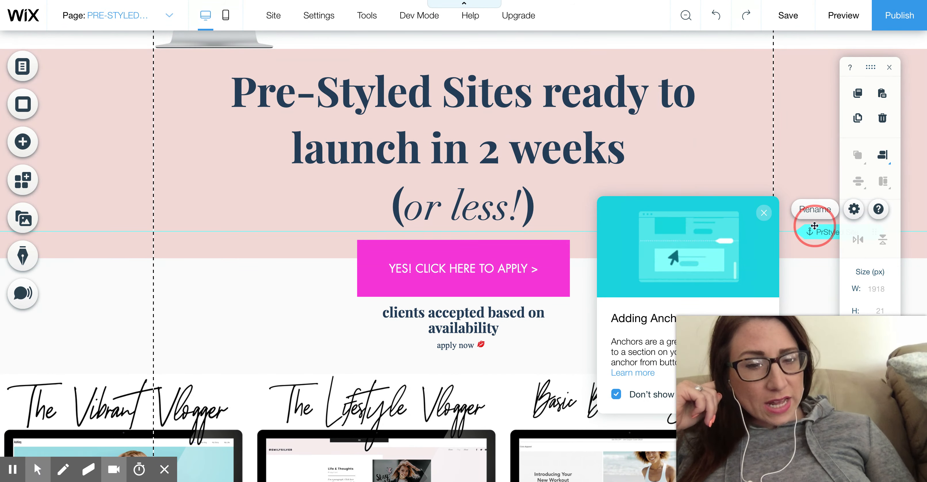
pyautogui.moveTo(808, 230); pyautogui.dragTo(791, 158)
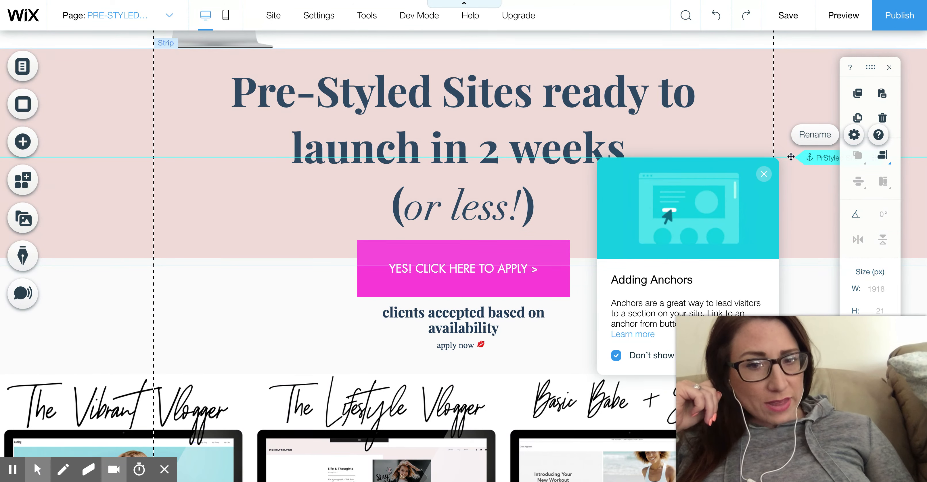
# - Rename the anchor in the "Pre-Styled Sites ready to launch in 2 weeks" strip as "Prestyle Site"
pyautogui.click(816, 135)
pyautogui.write('Prestyle Site')
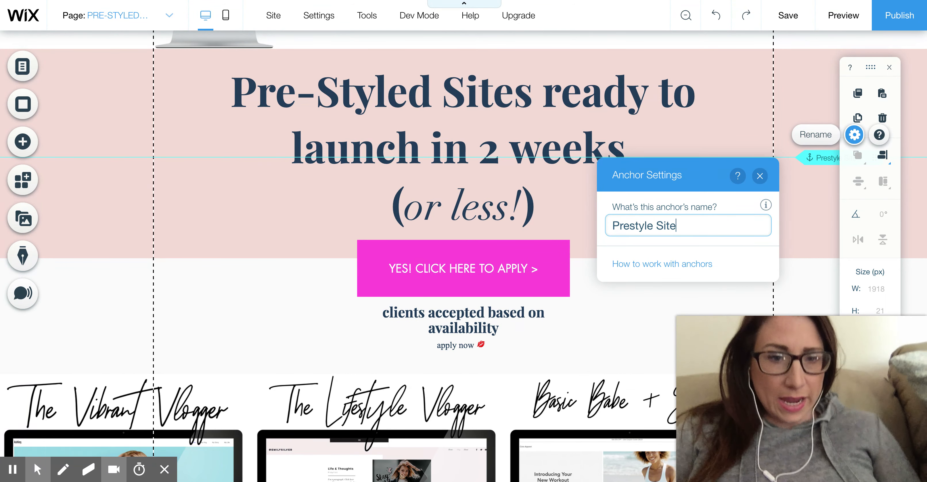
pyautogui.click(747, 94)
# - Rename Anchor 1 near the Custom Site Design & Set-Up section's APPLY NOW button as "Custom Site"
pyautogui.scroll(5, 747, 94)
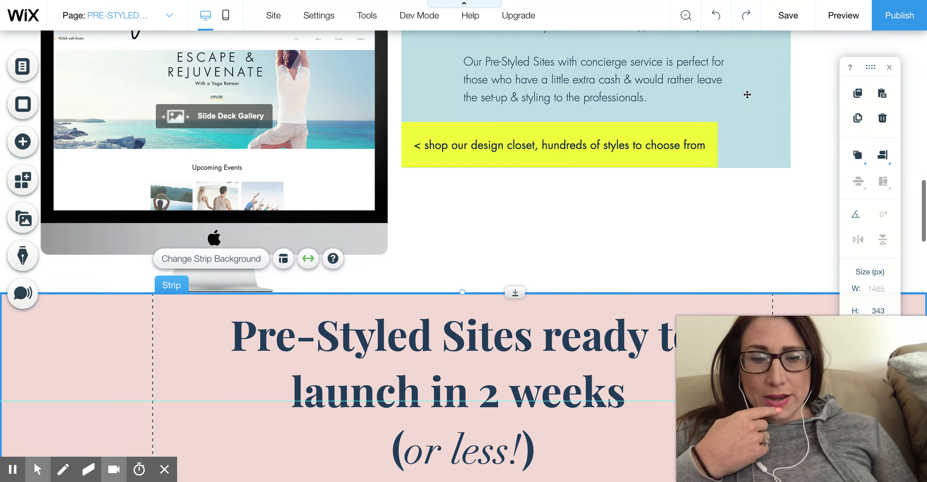
pyautogui.scroll(-15, 226, 102)
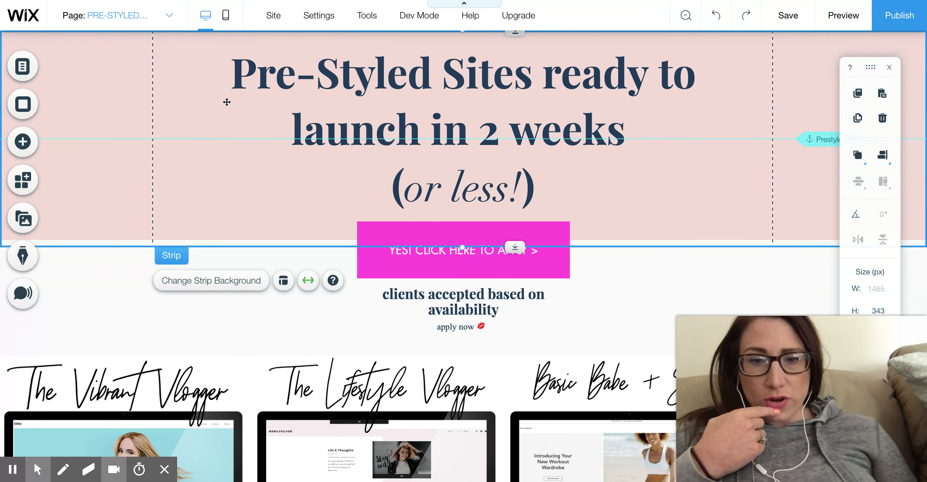
pyautogui.scroll(-15, 227, 102)
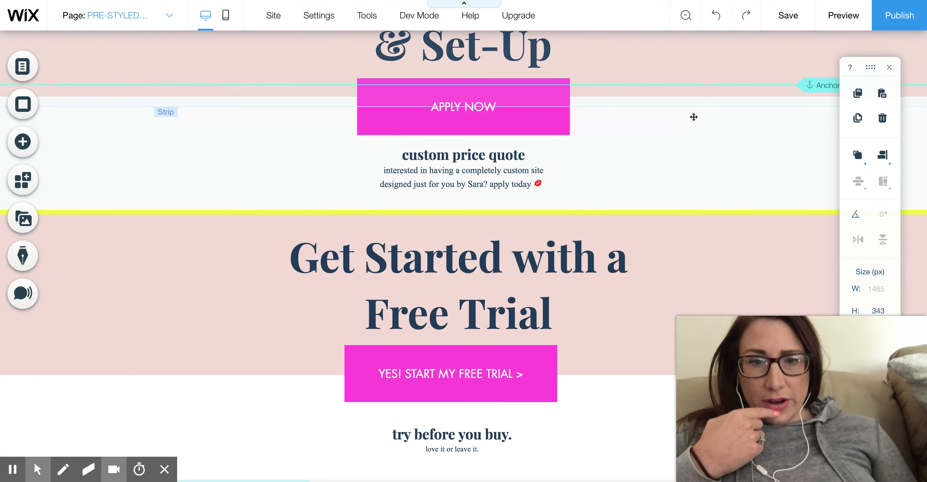
pyautogui.click(823, 85)
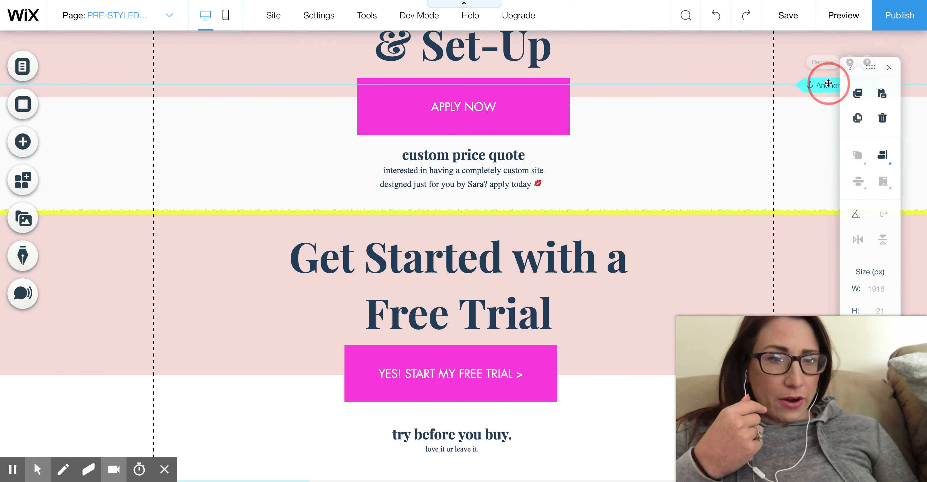
pyautogui.click(816, 64)
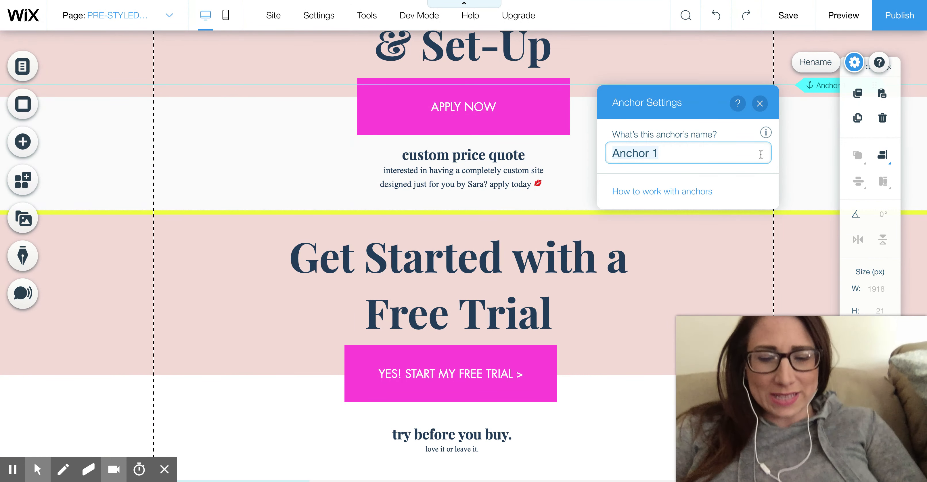
pyautogui.write('Custom Site')
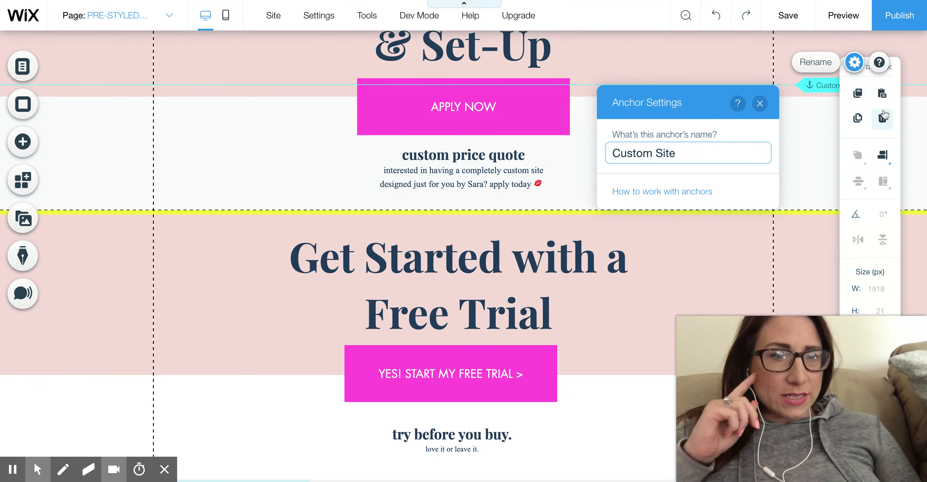
# - Move the Custom Site anchor up to the top edge of the Custom Site Design & Set-Up strip
pyautogui.click(822, 83)
pyautogui.scroll(5, 822, 81)
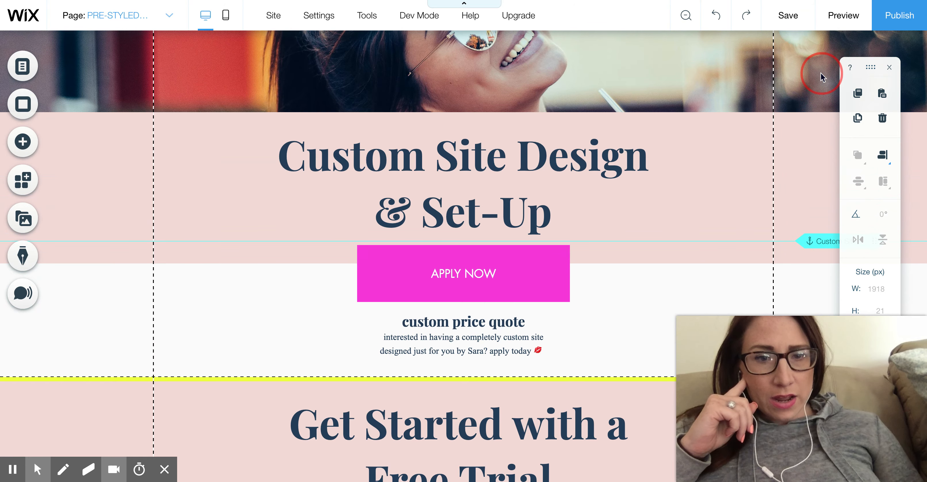
pyautogui.moveTo(821, 74); pyautogui.dragTo(799, 111)
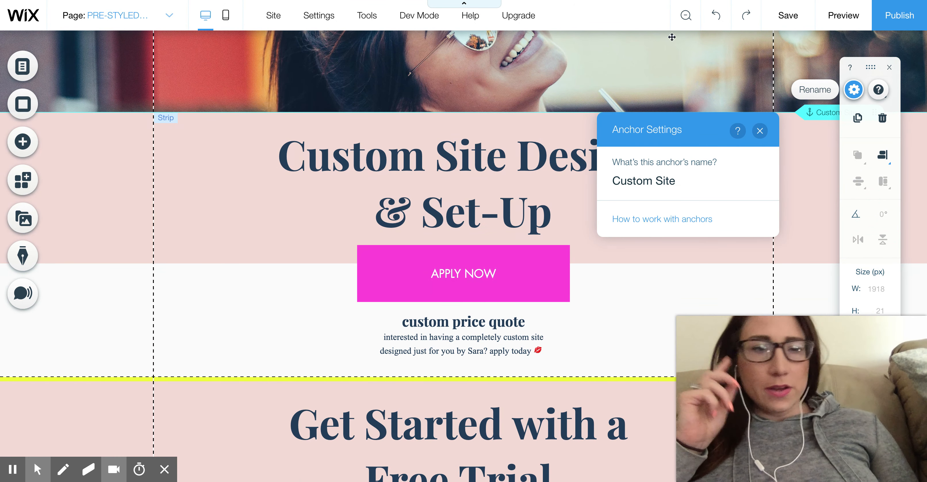
# - Link the REQUEST A CUSTOM QUOTE button to the Custom Site anchor on the PRE-STYLED SITES page
pyautogui.scroll(15, 787, 83)
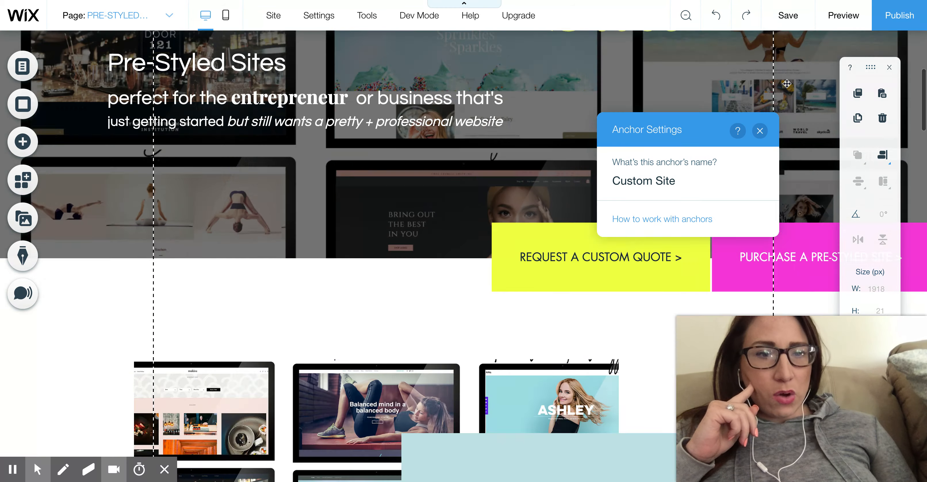
pyautogui.scroll(7, 787, 84)
pyautogui.scroll(-12, 647, 144)
pyautogui.click(561, 53)
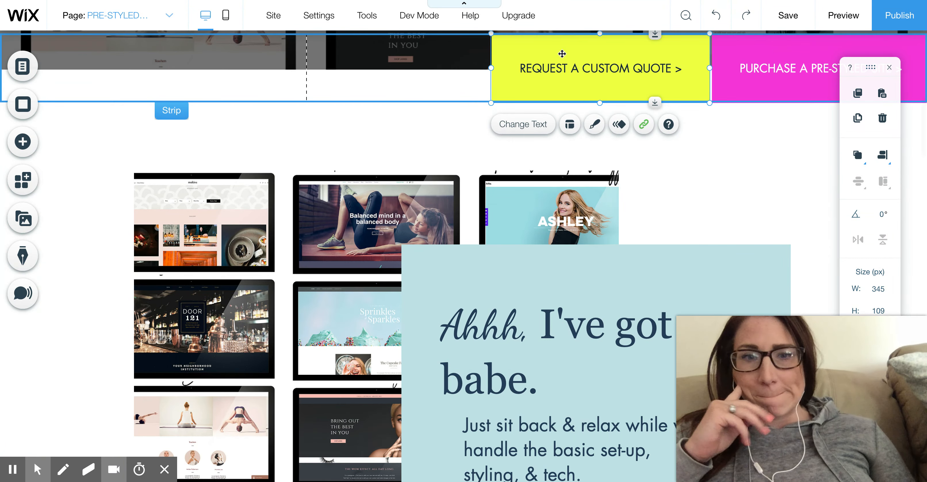
pyautogui.click(644, 125)
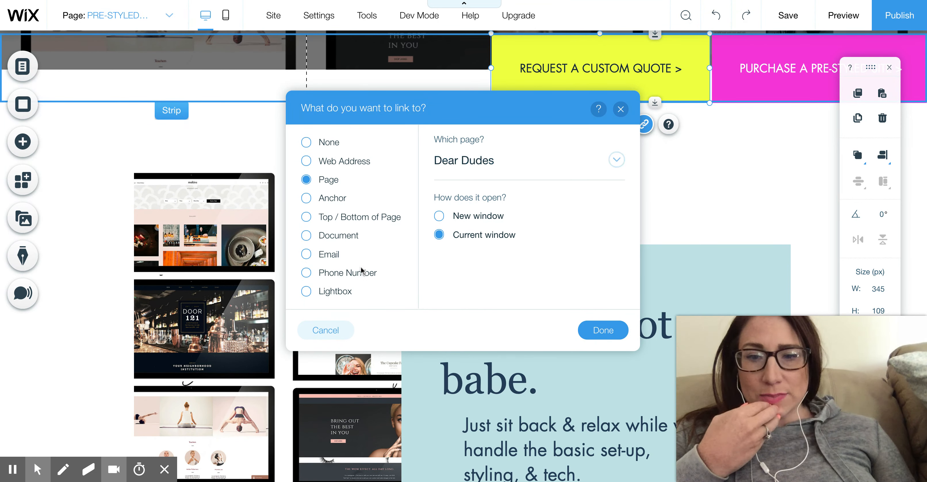
pyautogui.click(306, 198)
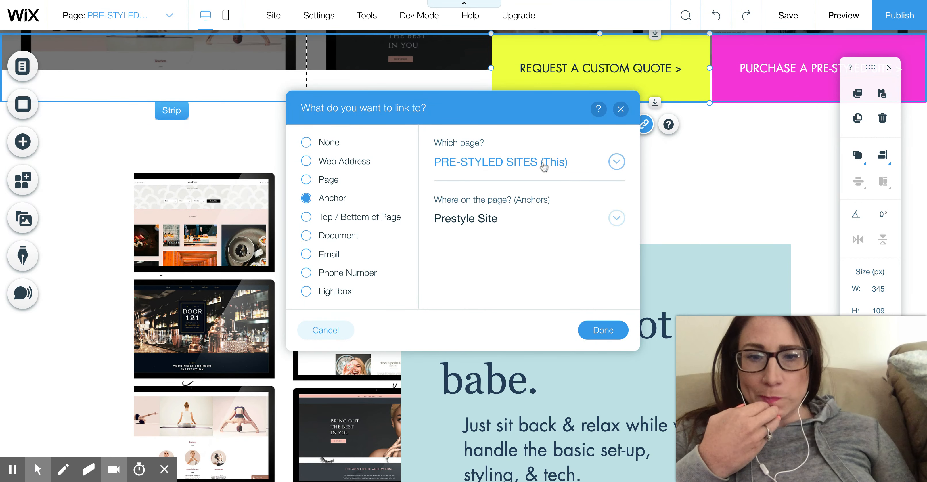
pyautogui.click(501, 224)
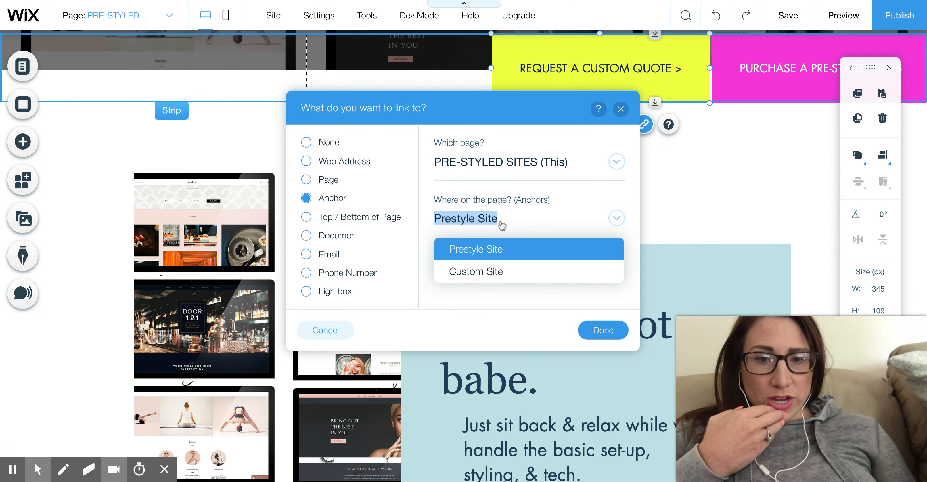
pyautogui.click(504, 271)
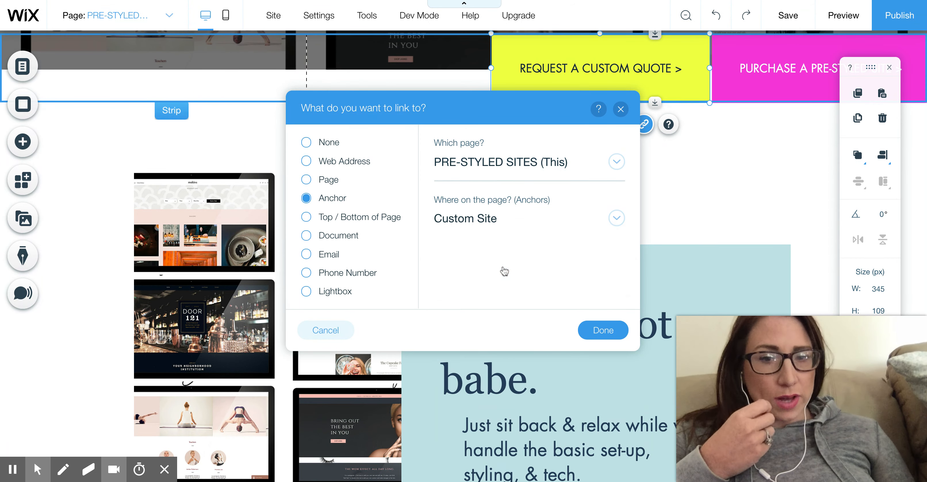
pyautogui.click(598, 329)
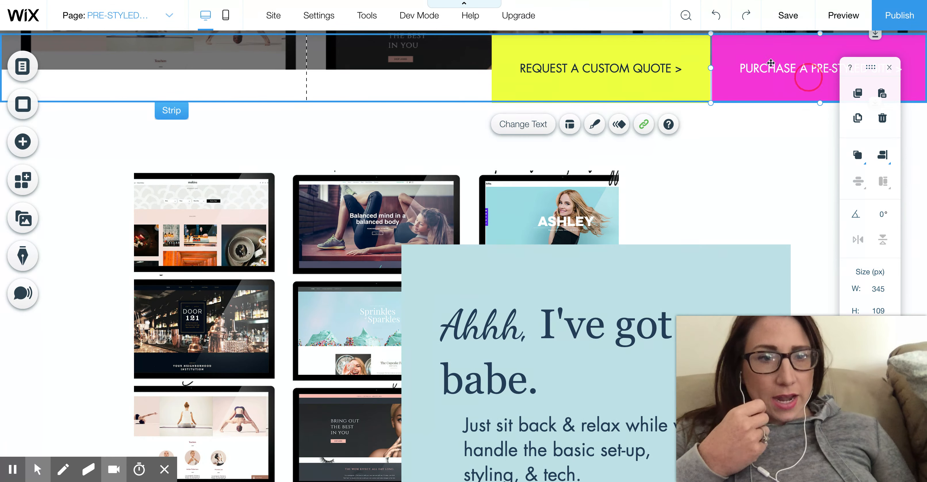
# - Confirm the Prestyle Site anchor as the PURCHASE A PRE-STYLED SITE button's link target and publish the site
pyautogui.click(767, 59)
pyautogui.click(854, 124)
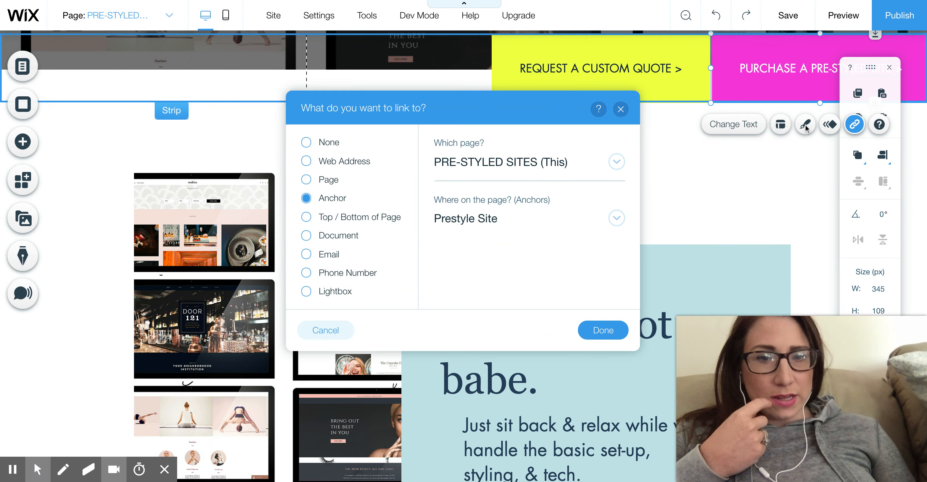
pyautogui.click(603, 330)
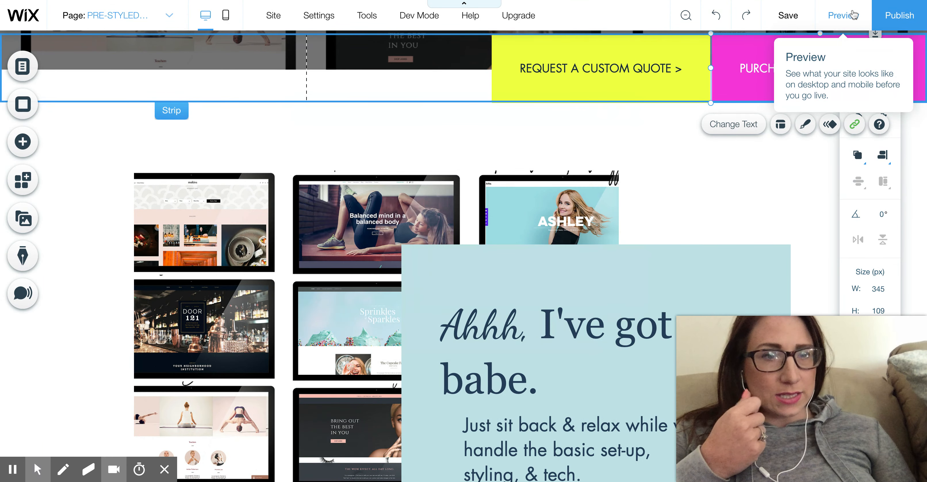
pyautogui.click(897, 16)
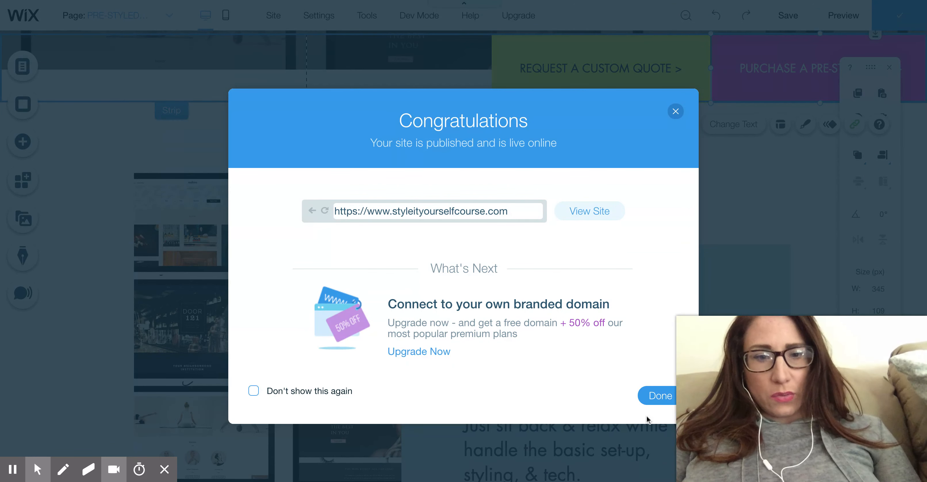
pyautogui.click(651, 396)
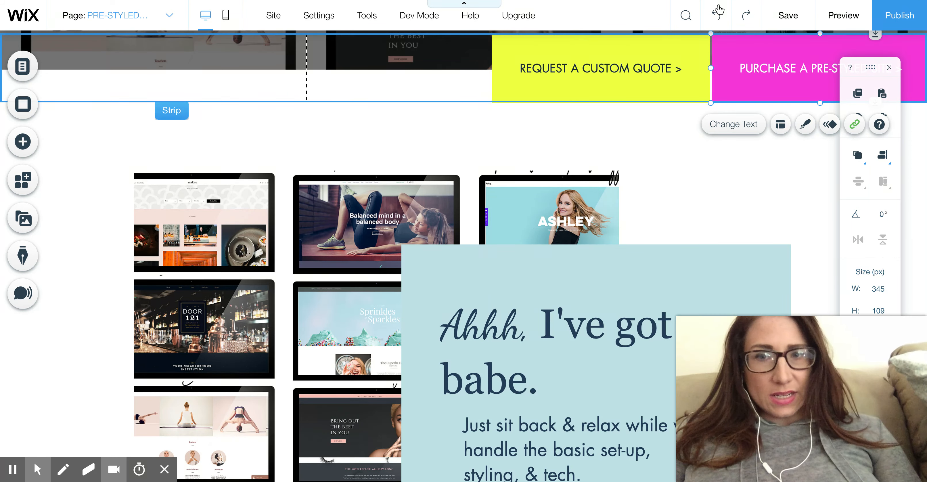
# - Preview the page and test the REQUEST A CUSTOM QUOTE button's anchor link
pyautogui.click(855, 21)
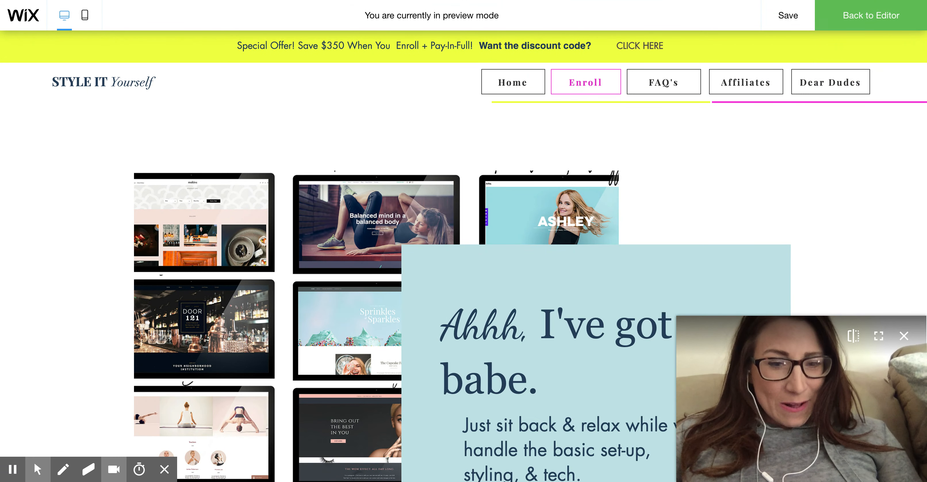
pyautogui.moveTo(717, 443); pyautogui.dragTo(716, 404)
pyautogui.click(679, 437)
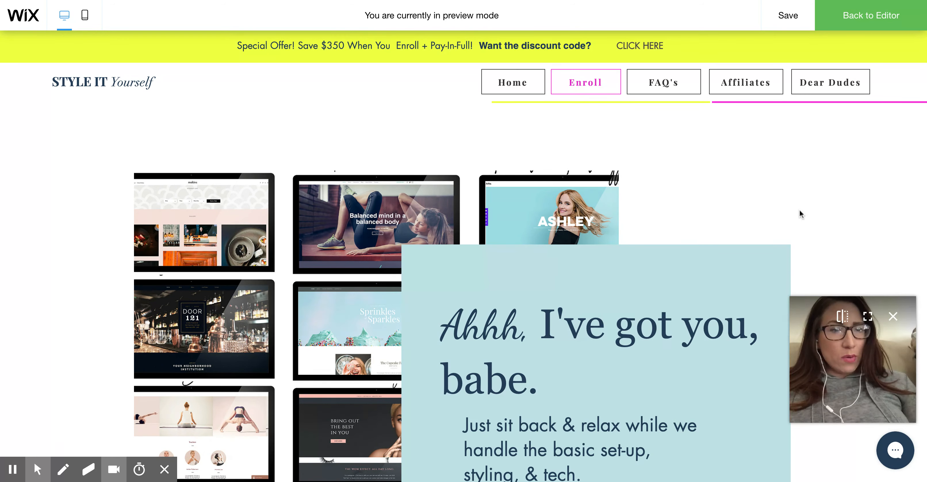
pyautogui.scroll(3, 799, 209)
pyautogui.click(627, 187)
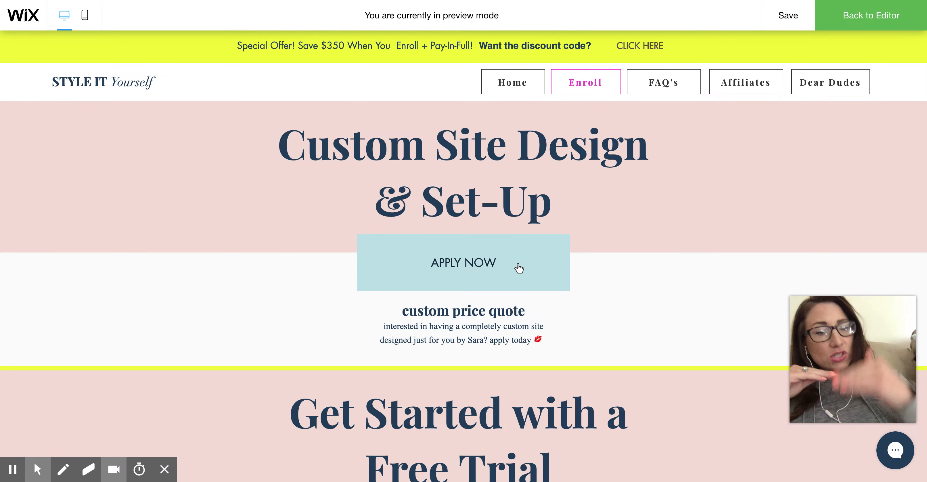
# - Test the PURCHASE A PRE-STYLED SITE button in the preview and check where its anchor lands
pyautogui.scroll(10, 518, 268)
pyautogui.scroll(-15, 518, 268)
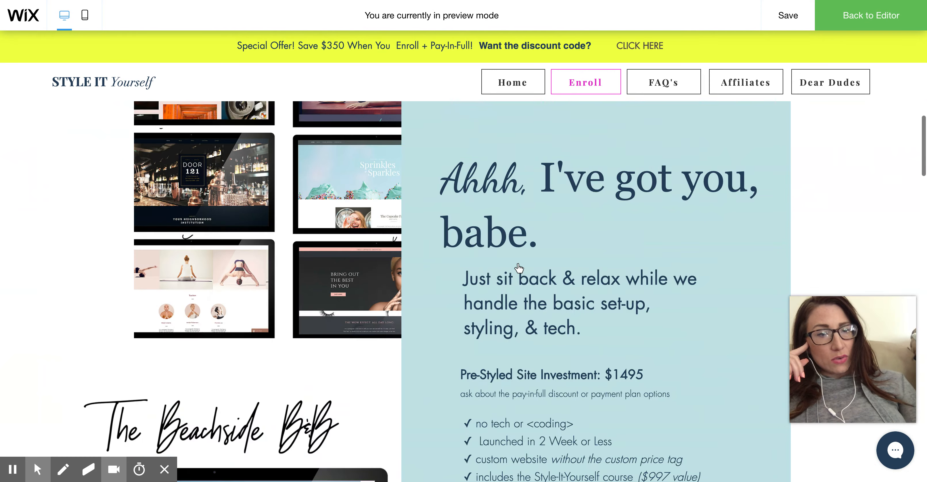
pyautogui.scroll(8, 805, 180)
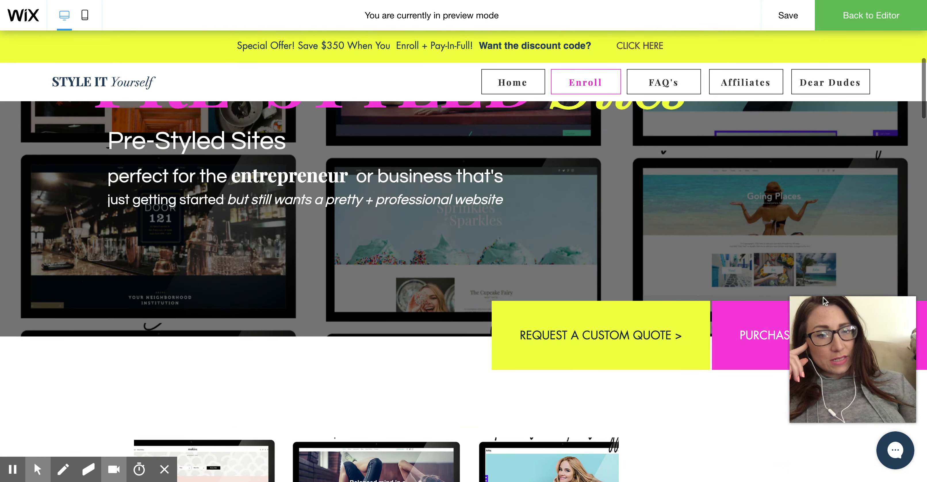
pyautogui.click(751, 317)
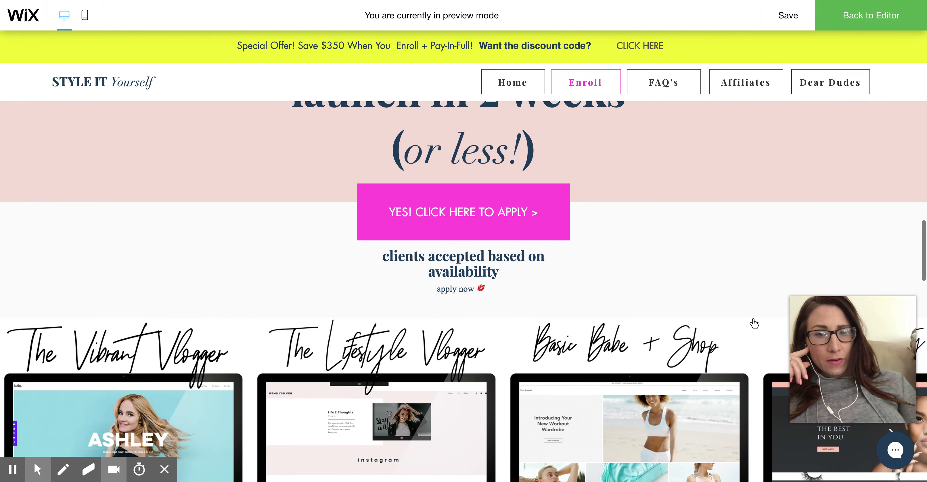
pyautogui.scroll(4, 612, 166)
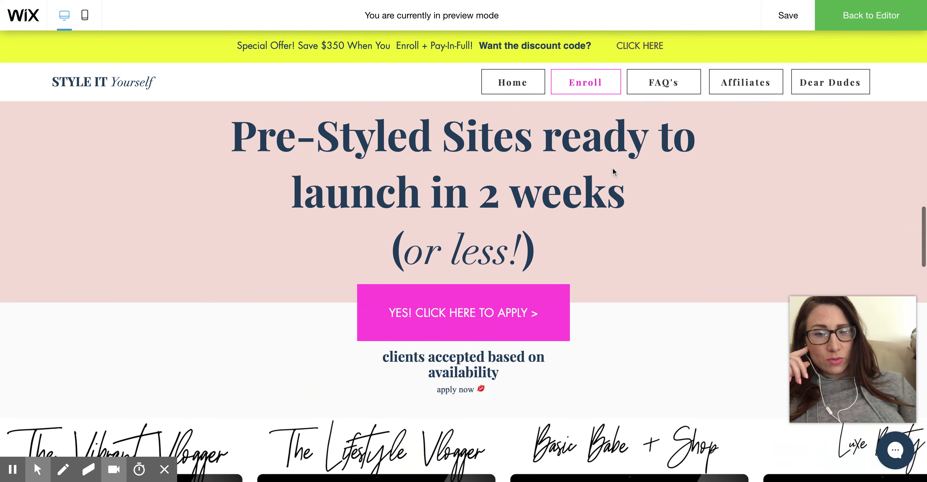
# - Back in the editor, move the Prestyle Site anchor up to the top edge of its pink strip and publish the site
pyautogui.click(886, 25)
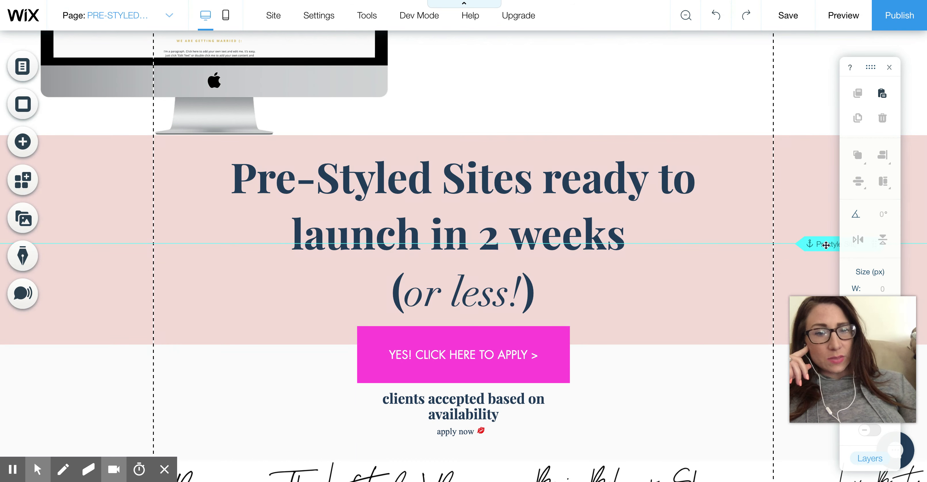
pyautogui.click(813, 243)
pyautogui.moveTo(811, 147); pyautogui.dragTo(809, 136)
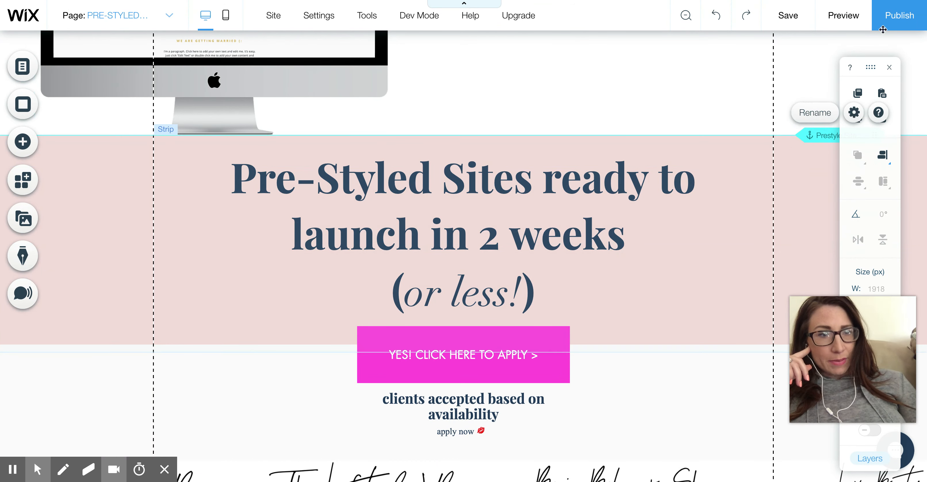
pyautogui.click(901, 18)
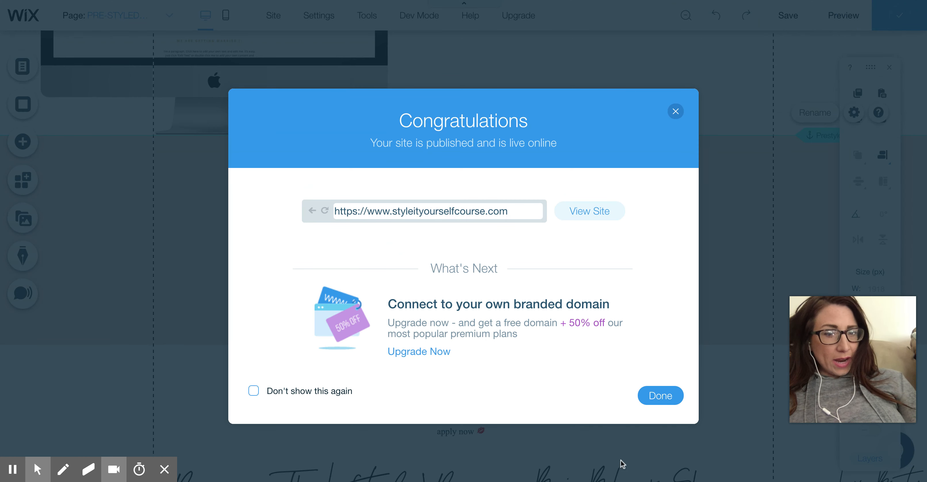
pyautogui.click(678, 399)
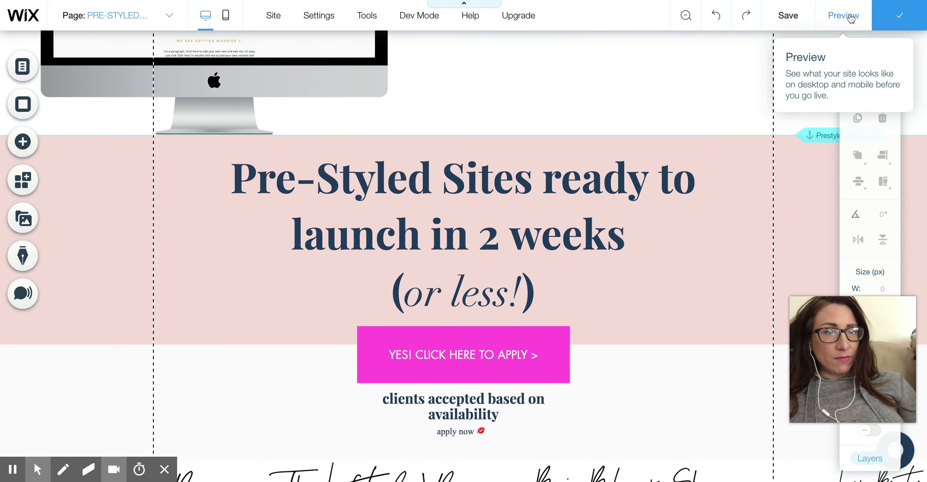
# - Preview the page again and retest the PURCHASE A PRE-STYLED SITE button with the repositioned anchor
pyautogui.click(849, 17)
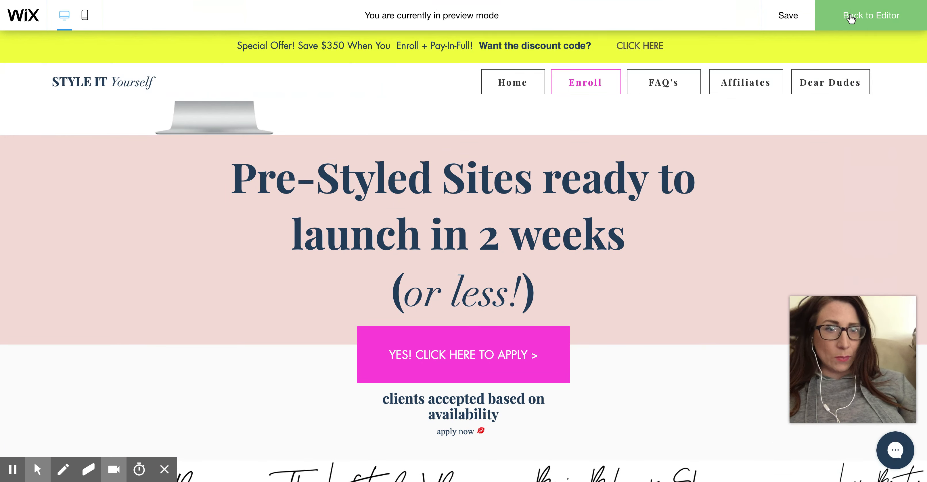
pyautogui.scroll(-15, 811, 154)
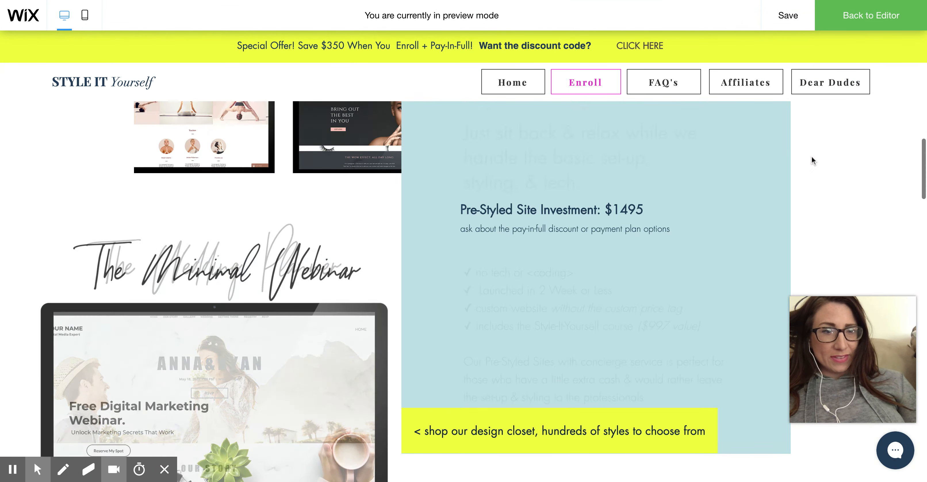
pyautogui.scroll(-3, 791, 179)
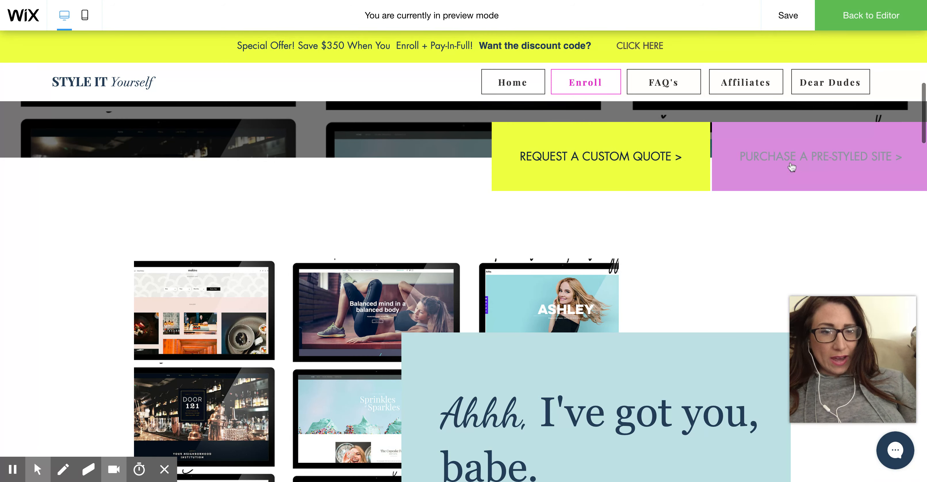
pyautogui.click(792, 167)
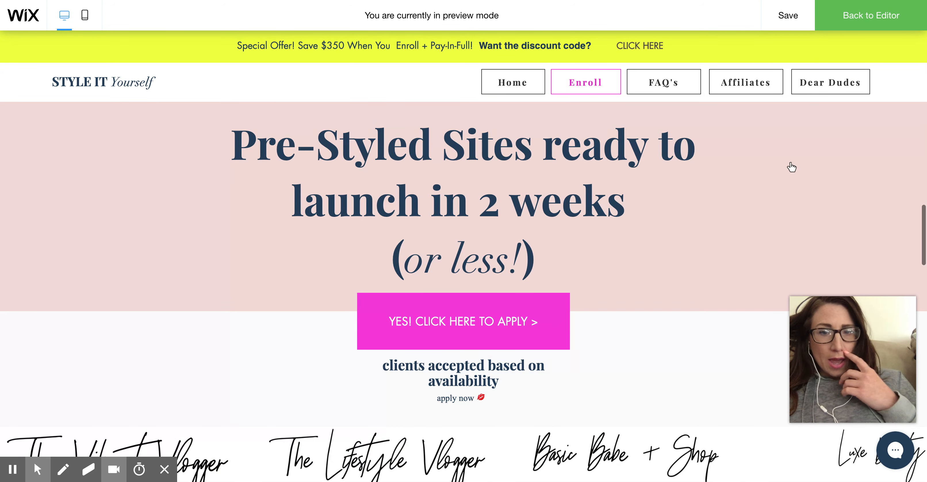